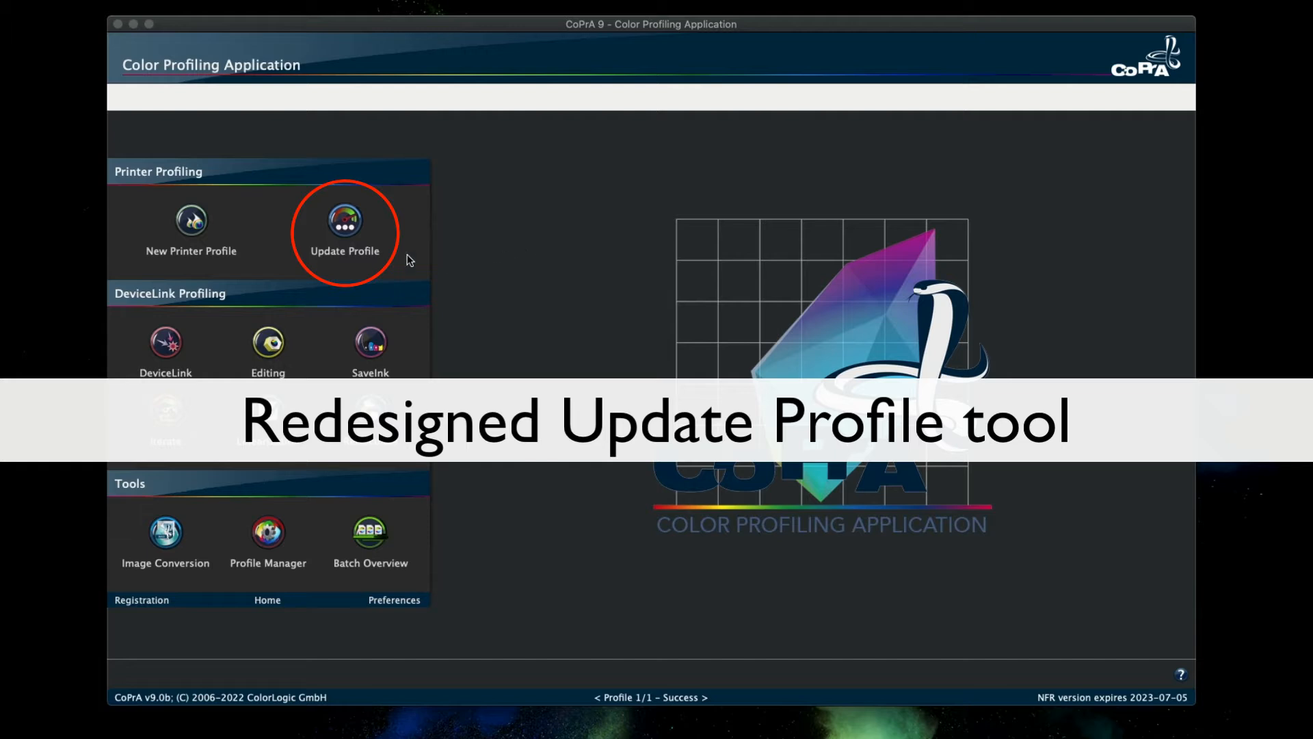
Update the Printer A.icc profile from the Printer A_Update_120.txt measurements, using the default settings from the printer profile.
left_click(330, 226)
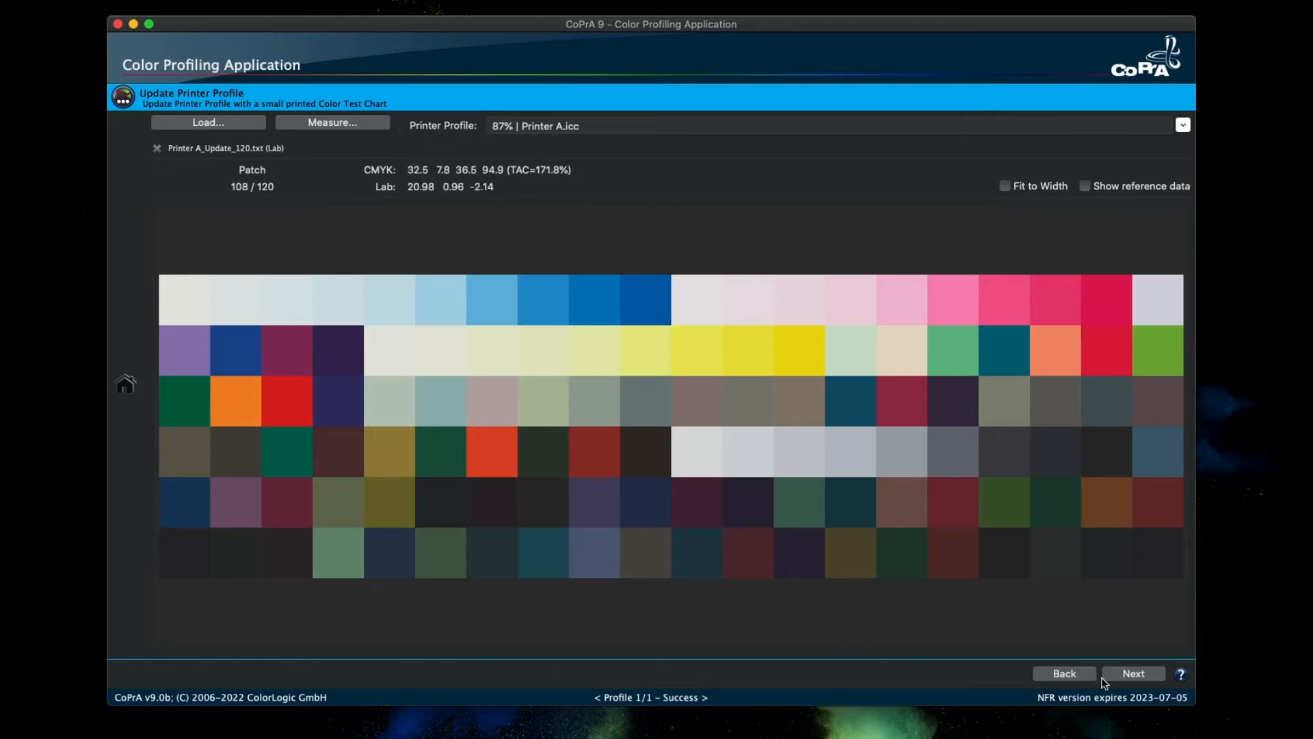
left_click(1135, 672)
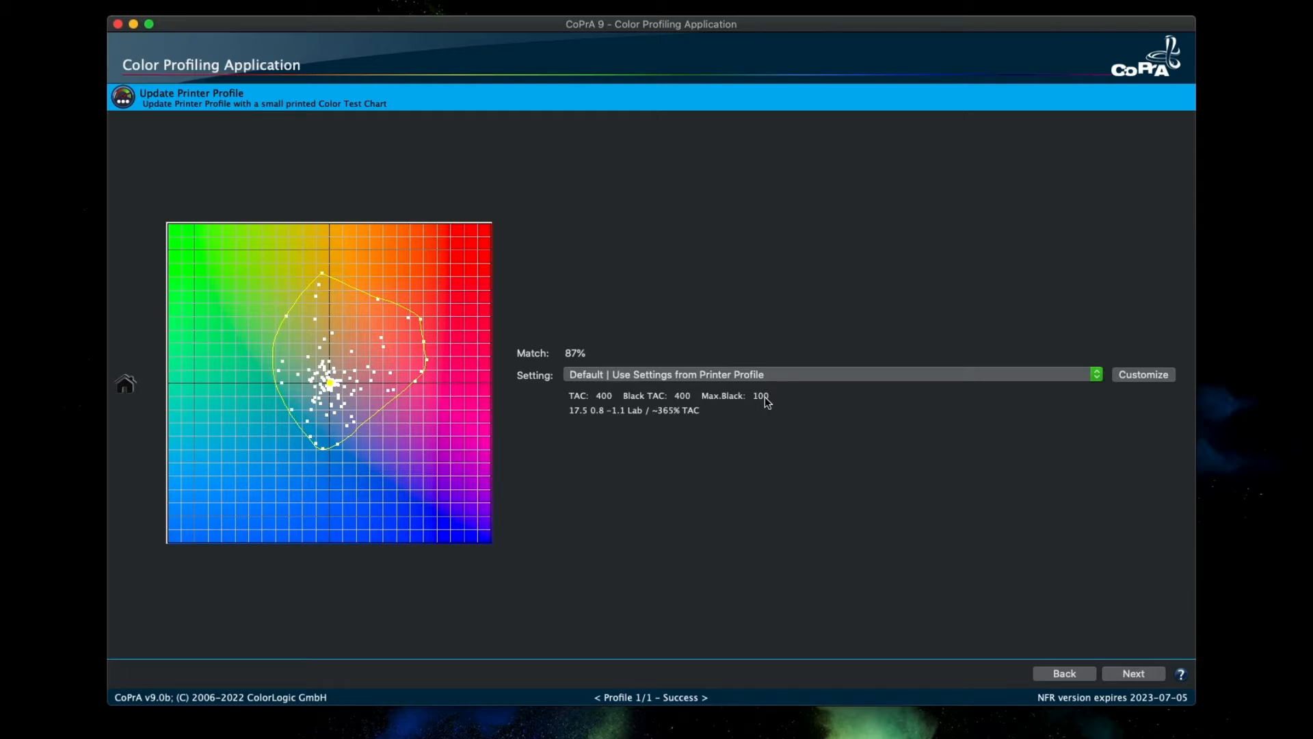
left_click(1150, 671)
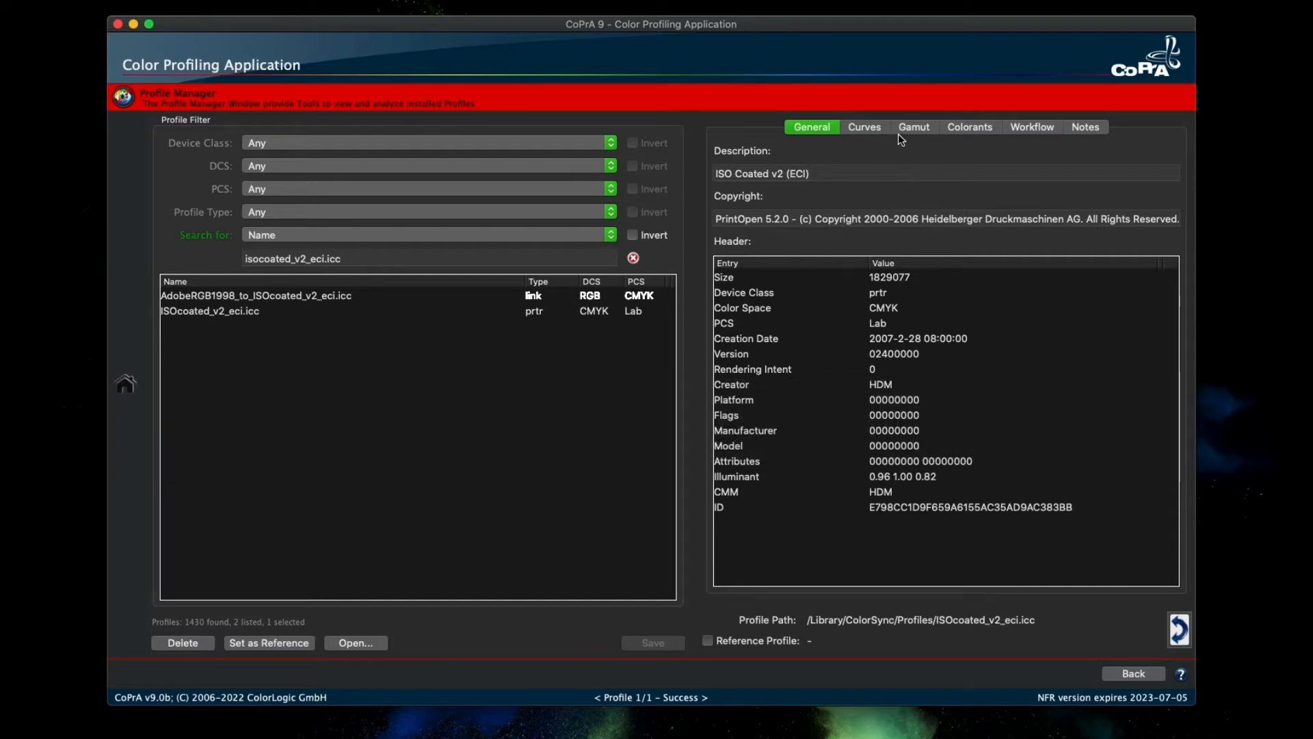
View the 3D gamut of ISOcoated_v2_eci.icc and check the 3D gamut axes ratio options in the preferences.
left_click(913, 132)
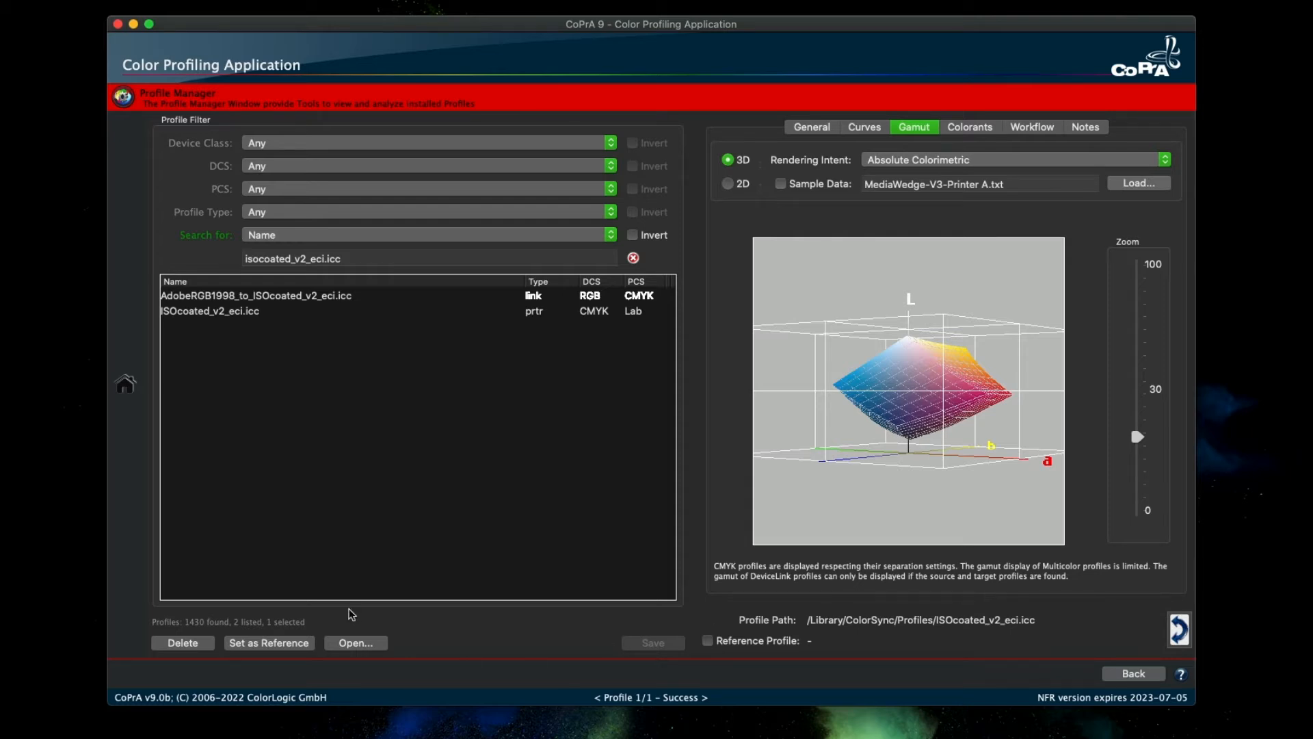
left_click(125, 384)
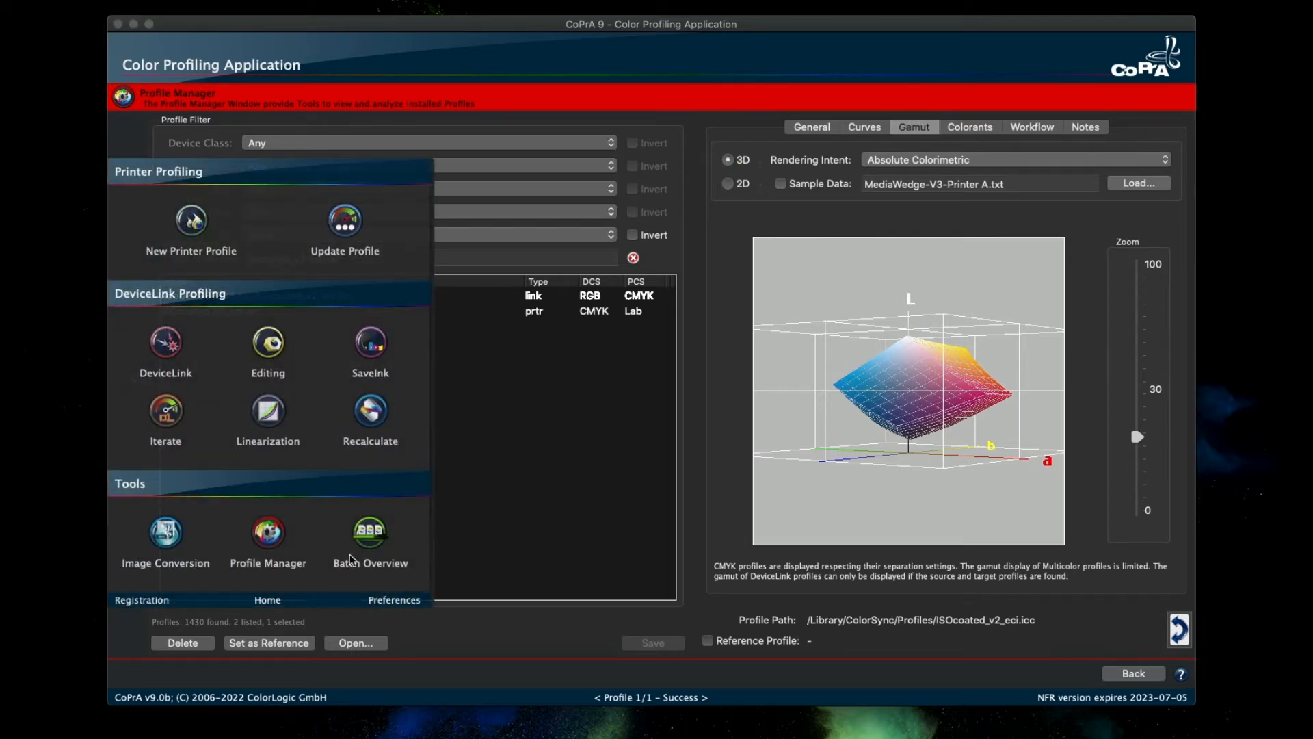
left_click(388, 602)
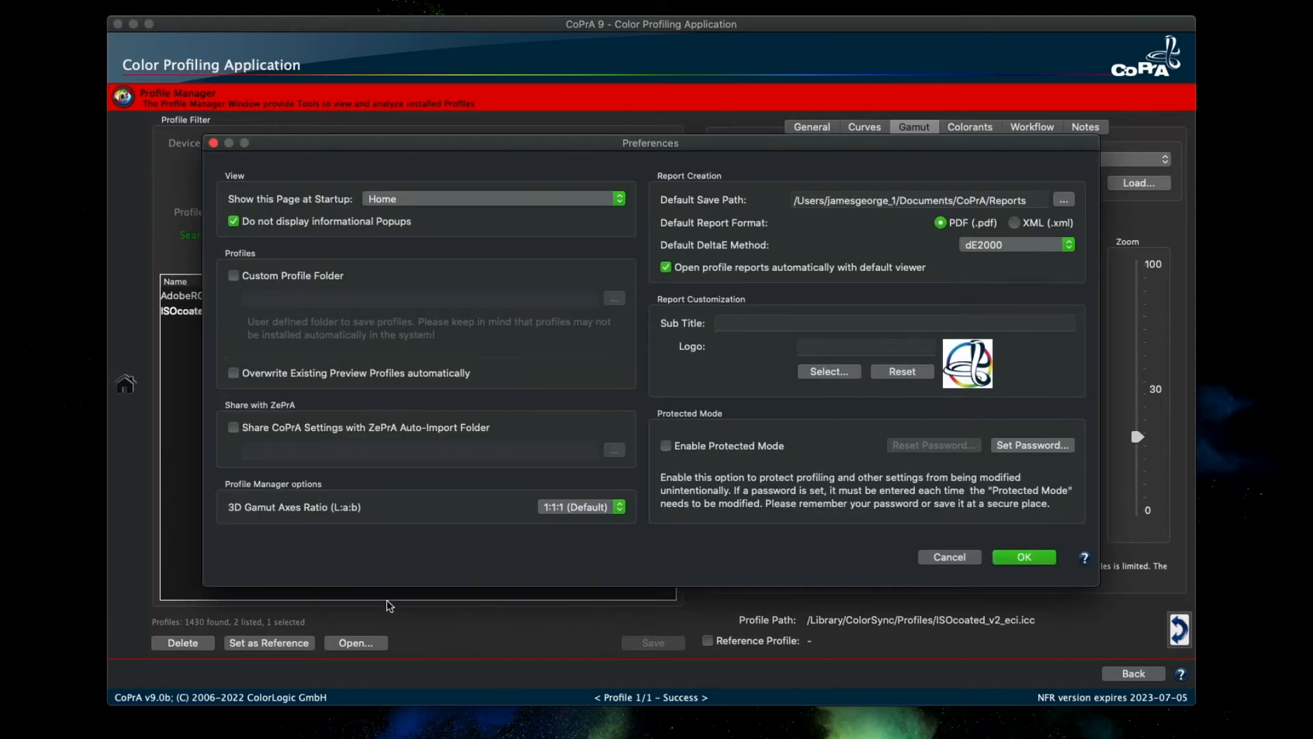
left_click(556, 514)
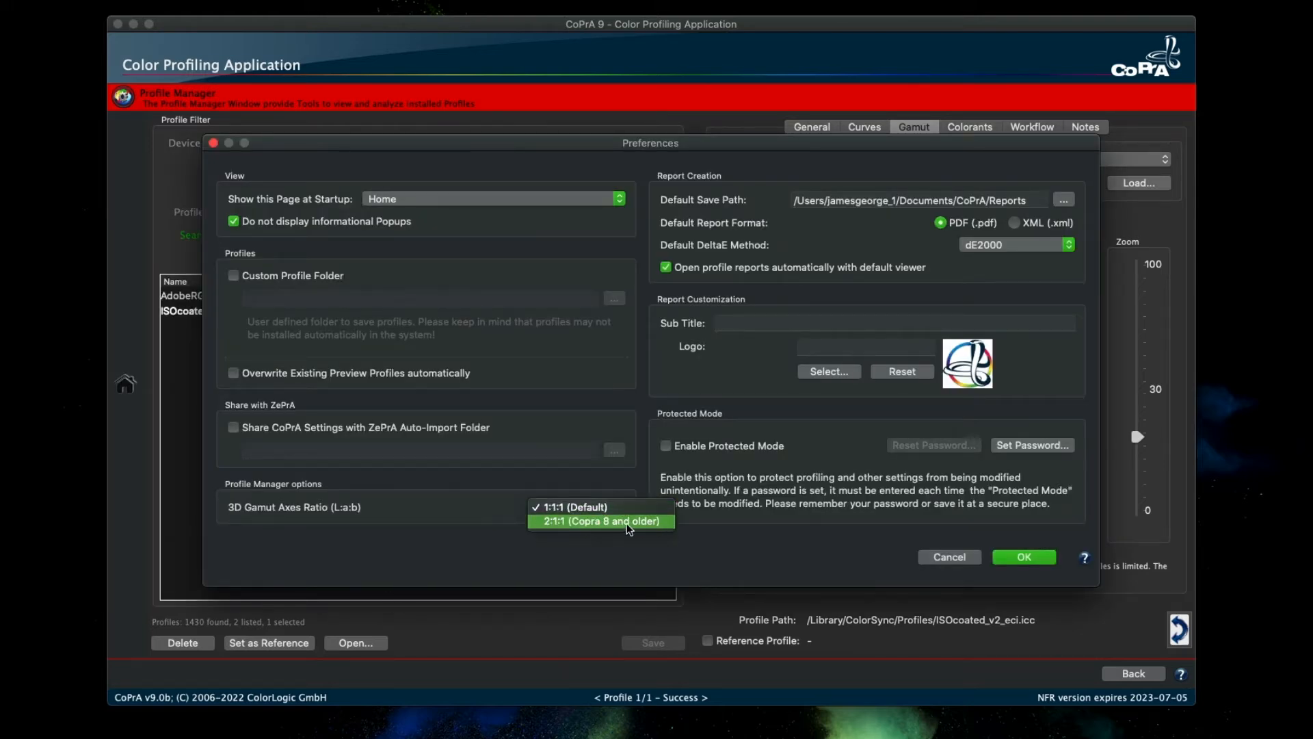
left_click(725, 555)
left_click(938, 559)
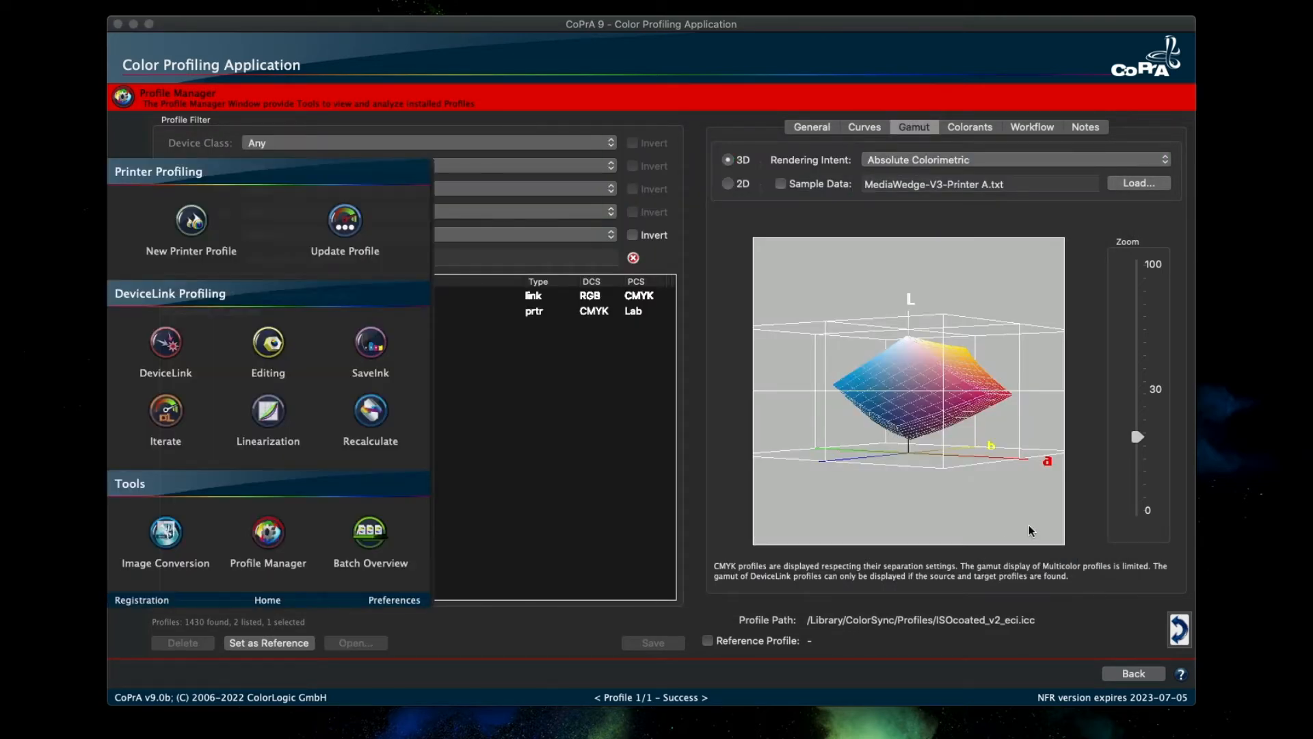
left_click(886, 507)
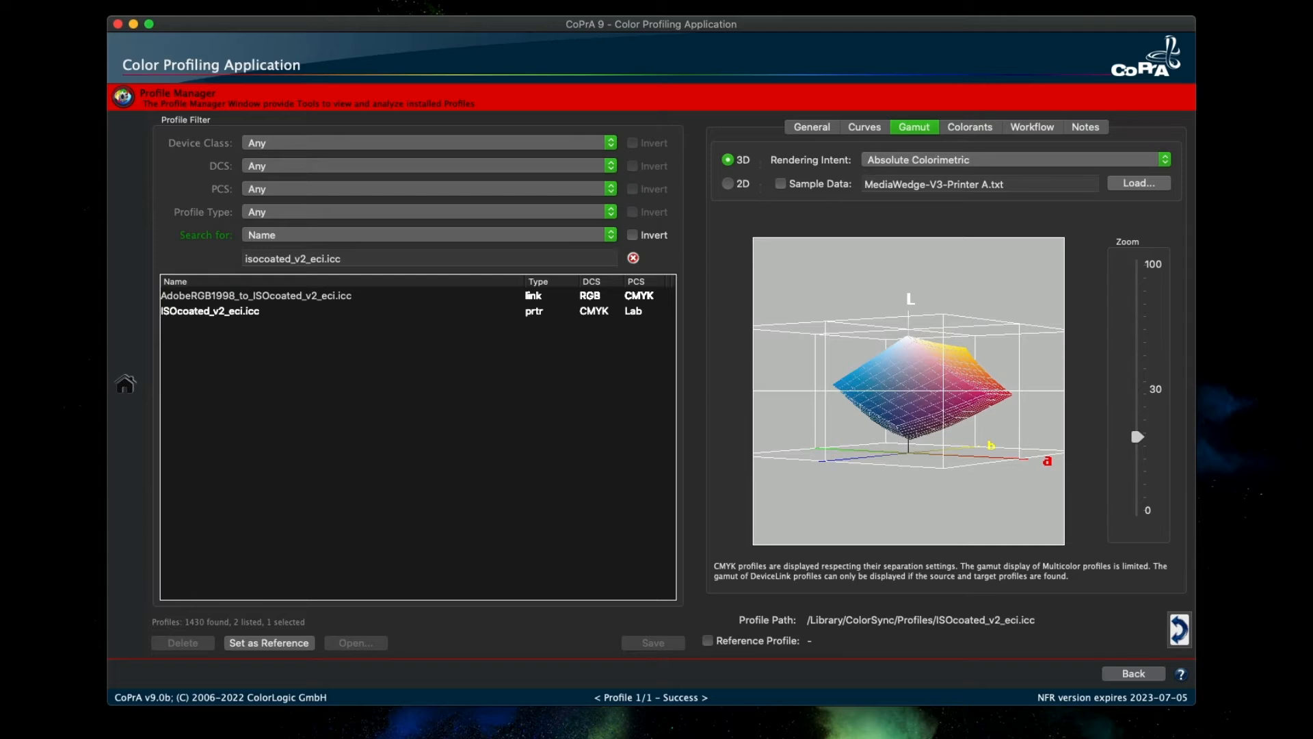
Hide and restore the grid and the axes labels in the 3D gamut view.
right_click(882, 411)
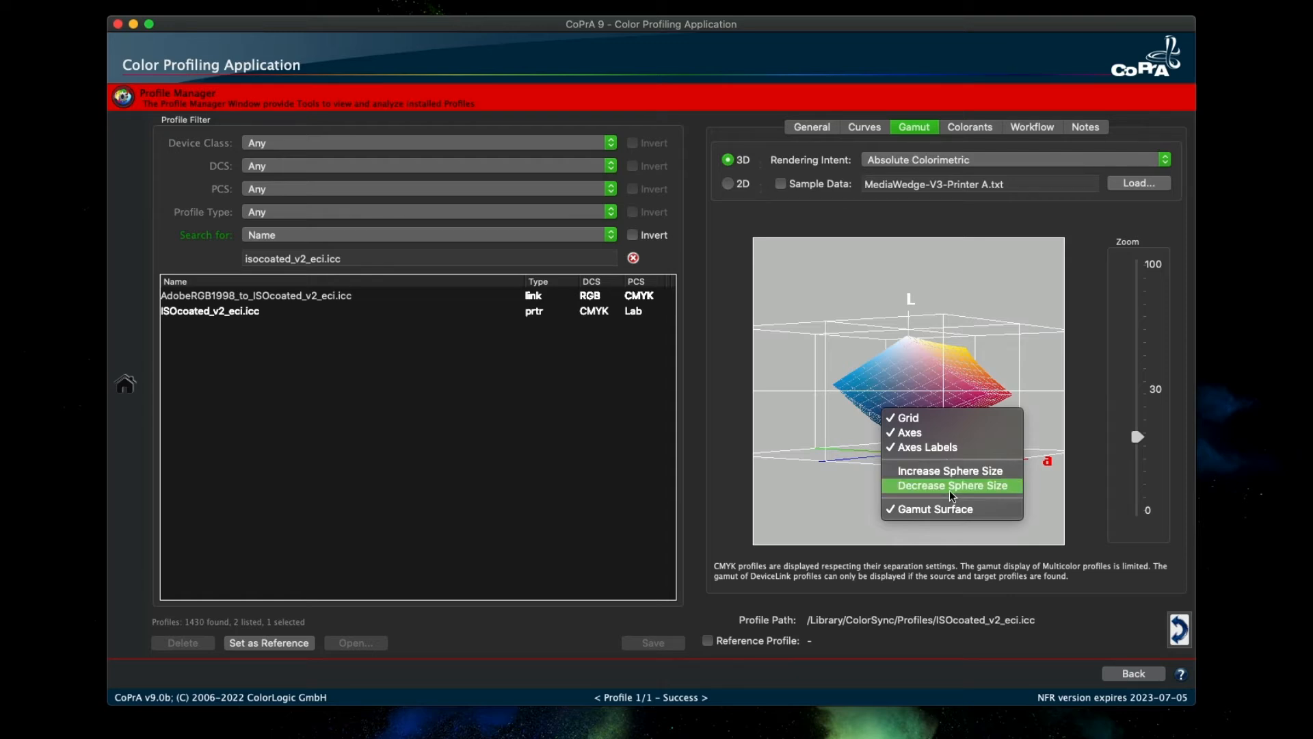
left_click(746, 430)
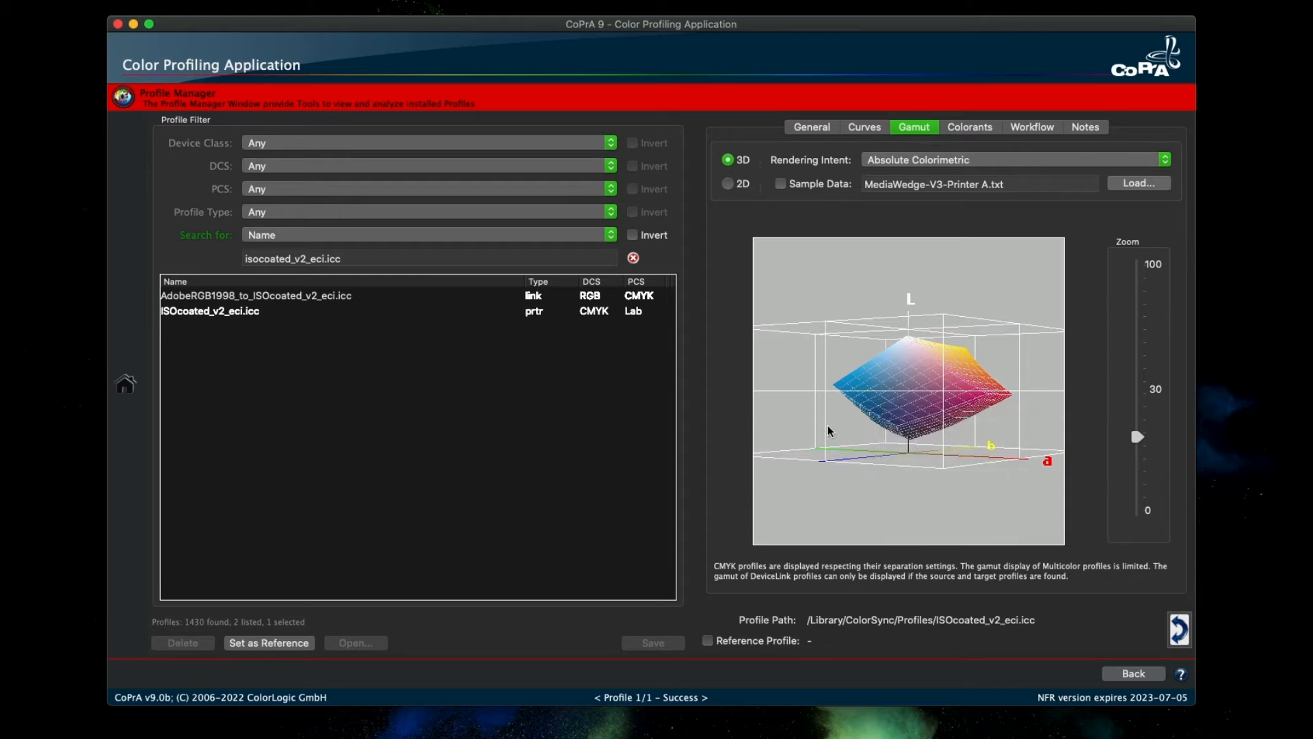
right_click(855, 428)
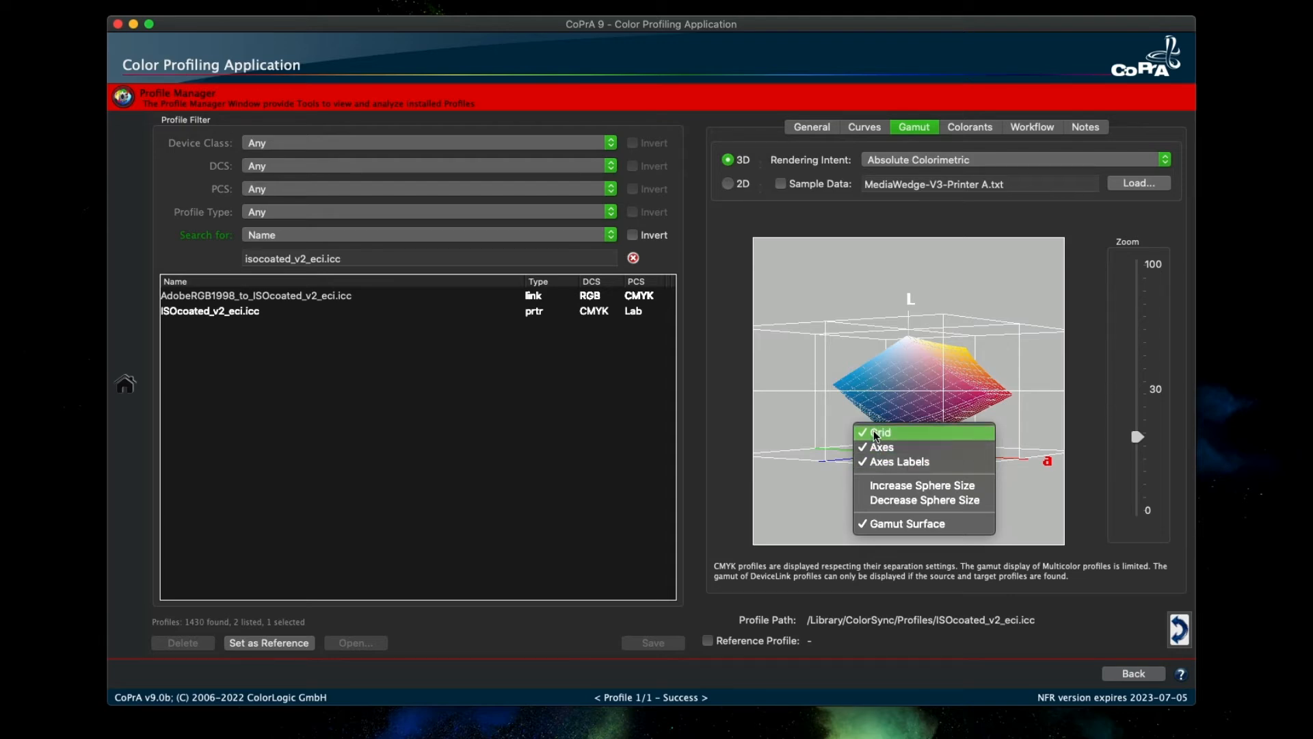
left_click(875, 433)
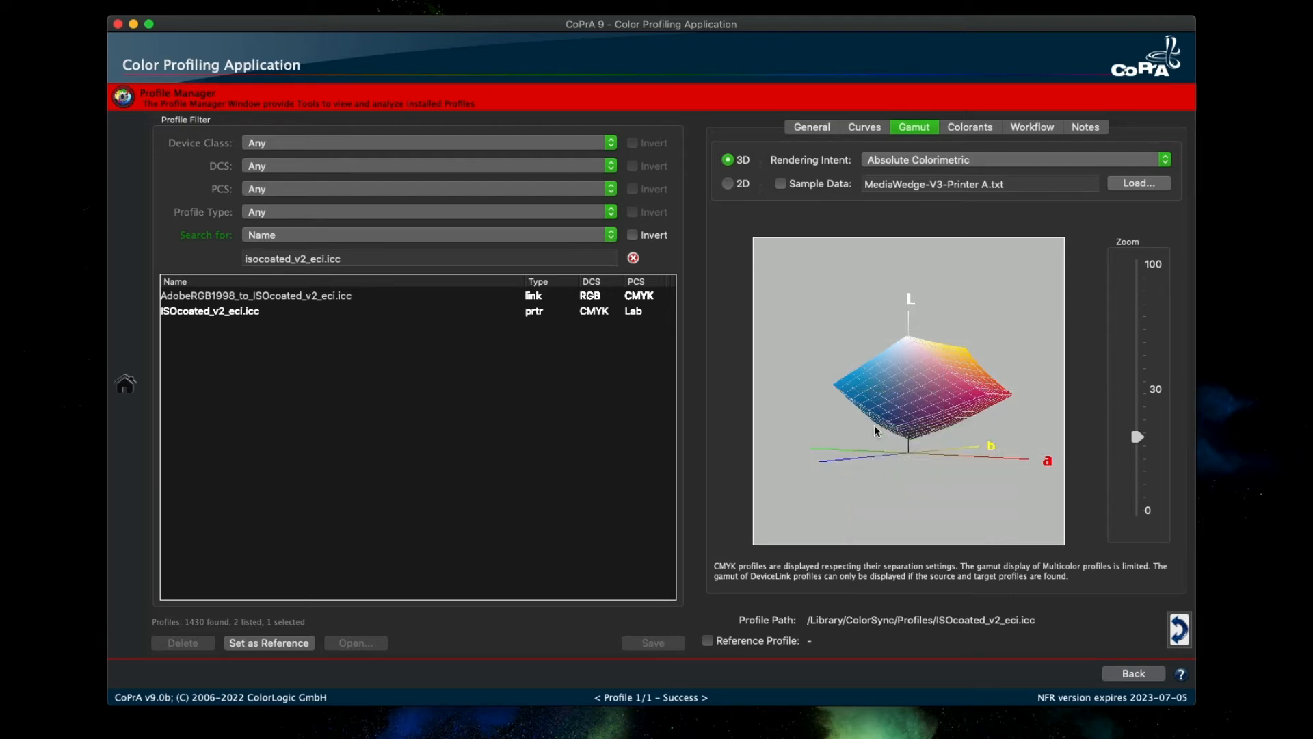
right_click(874, 425)
left_click(892, 436)
right_click(894, 410)
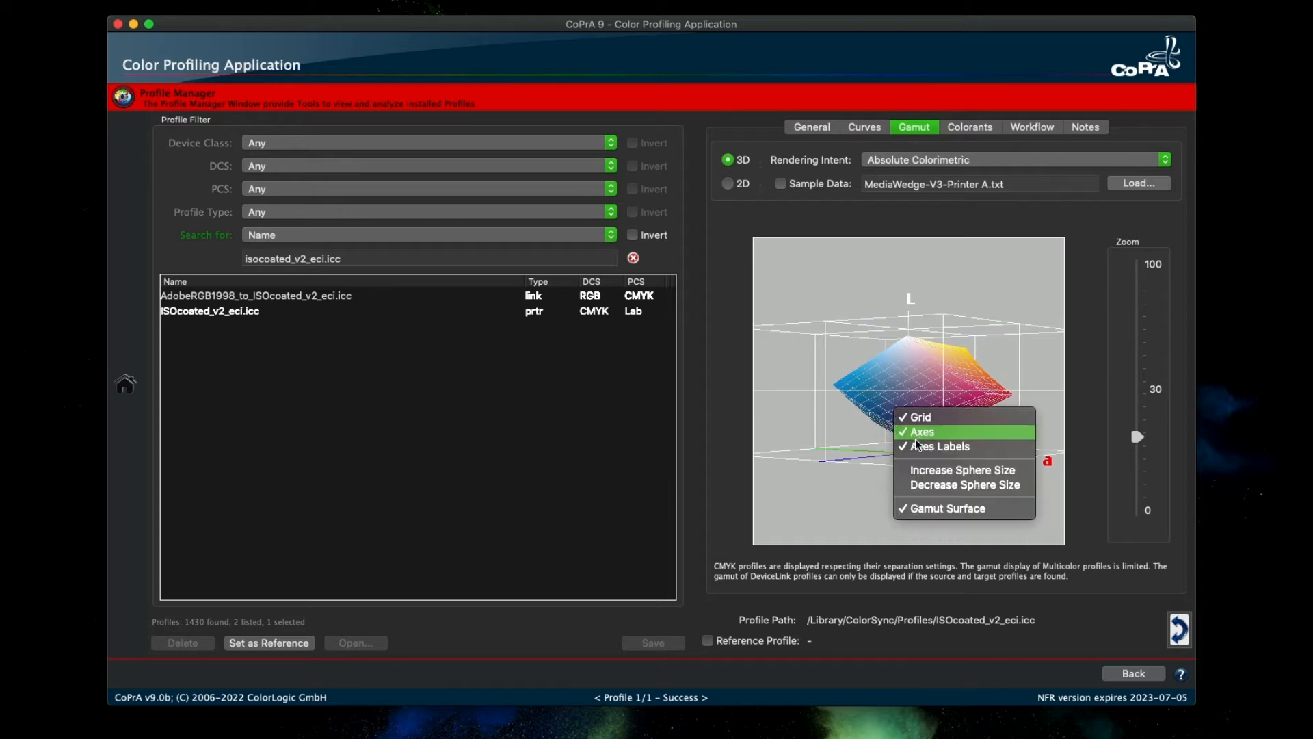
left_click(920, 448)
right_click(915, 414)
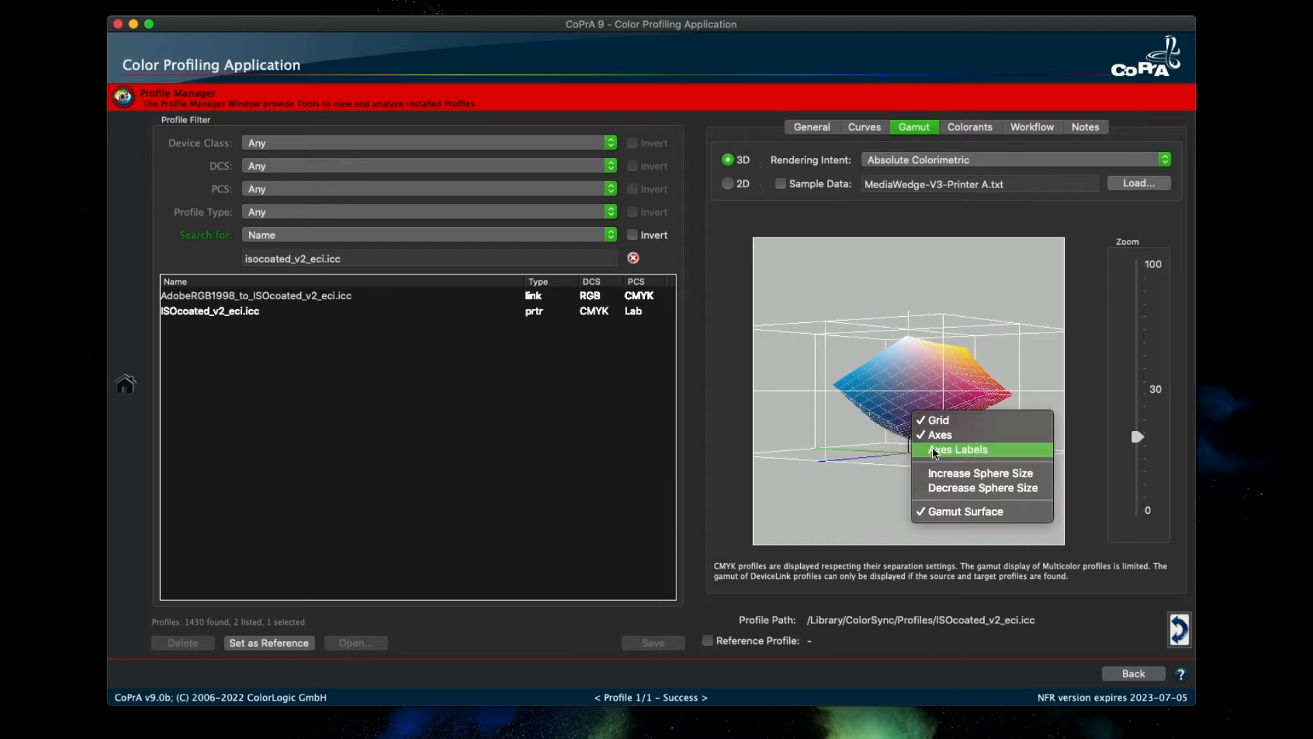
left_click(935, 451)
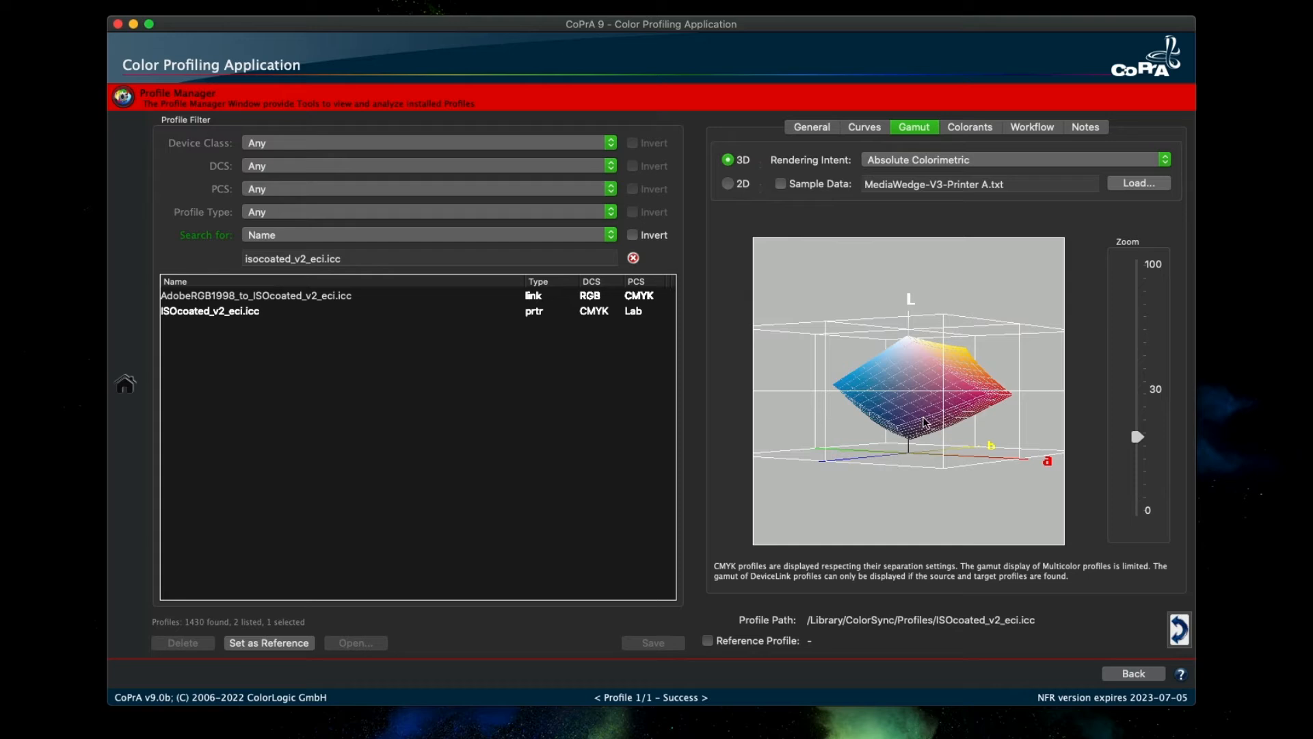
Show the MediaWedge-V3-Printer A.txt sample data in the 3D gamut, increasing the sphere size once and decreasing it twice.
left_click(782, 184)
right_click(893, 389)
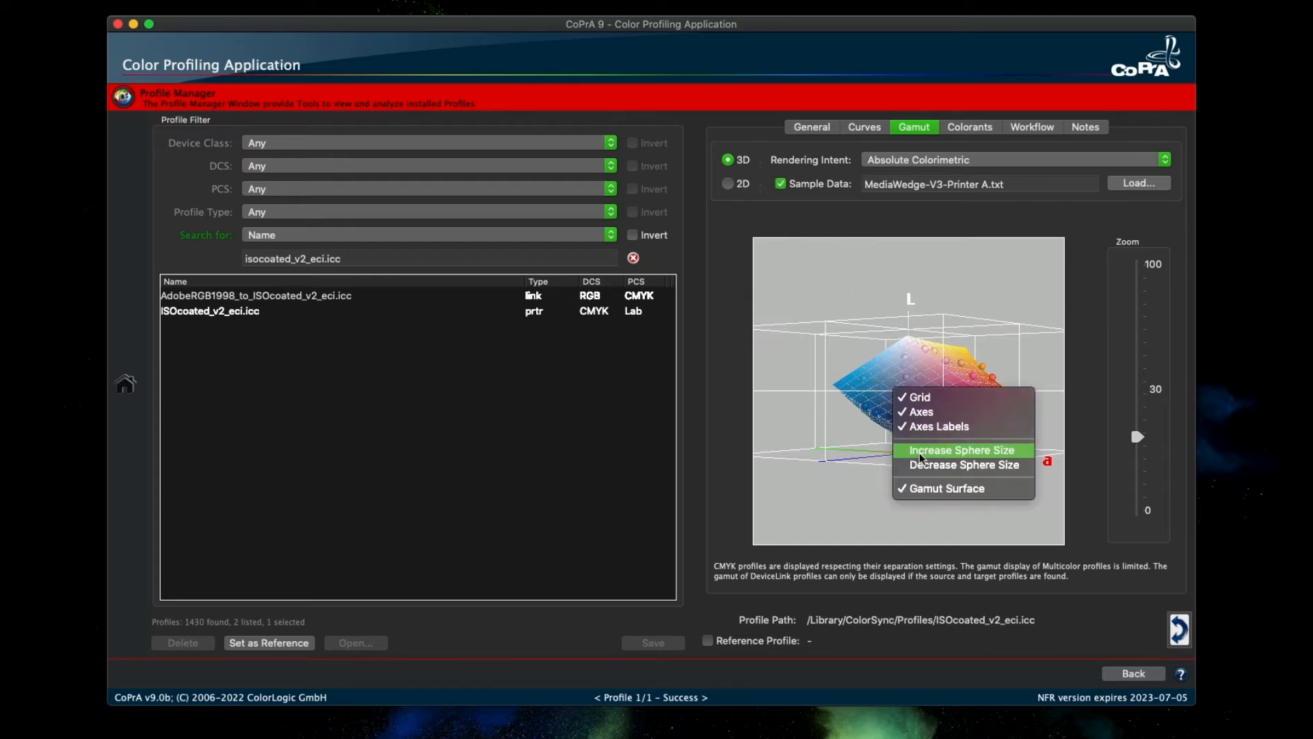
left_click(958, 451)
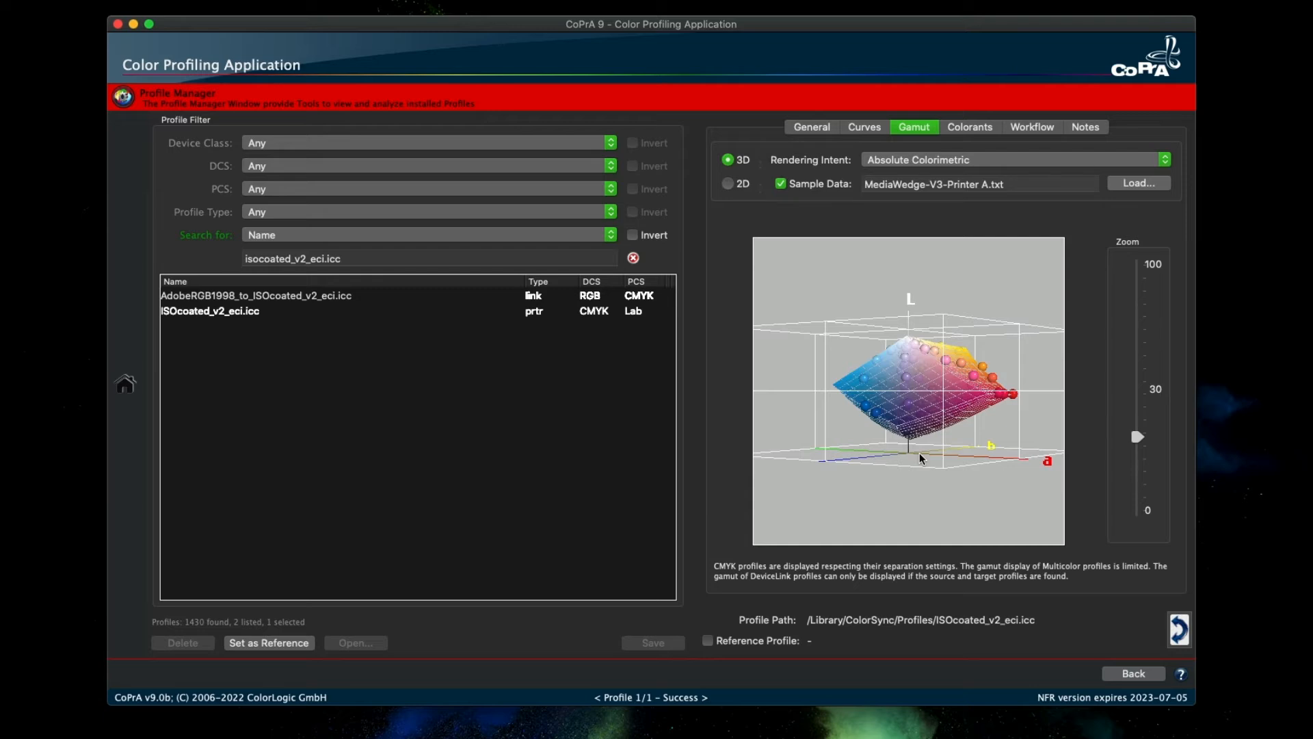
right_click(905, 376)
left_click(937, 457)
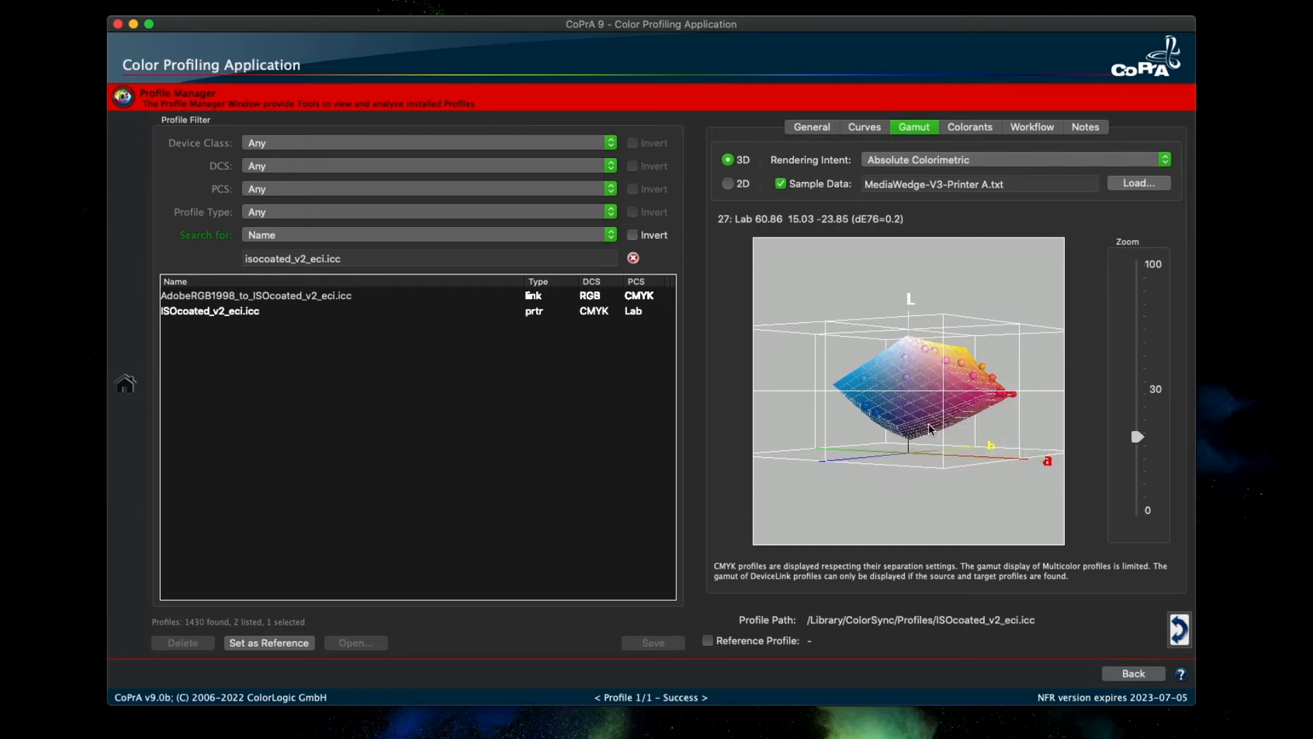
right_click(912, 385)
left_click(938, 462)
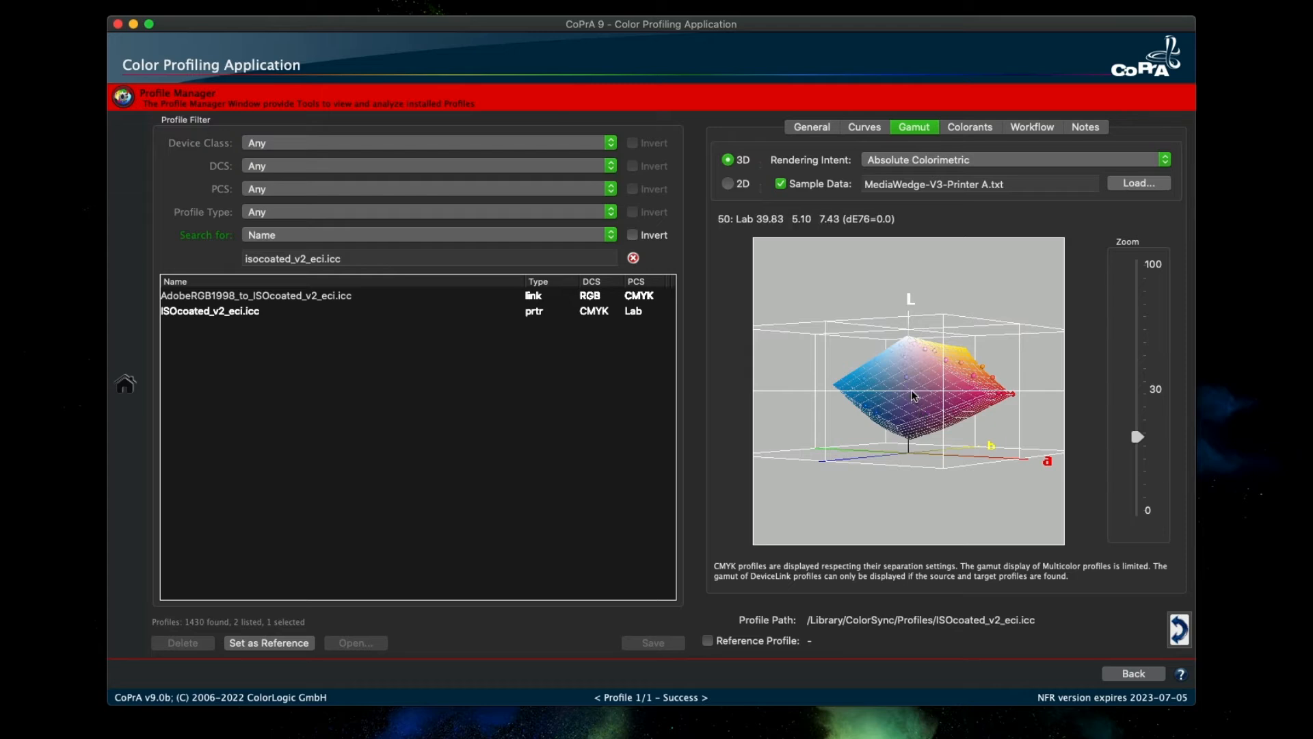
Hide the gamut surface around the sample data spheres and switch it back on.
right_click(912, 387)
left_click(961, 490)
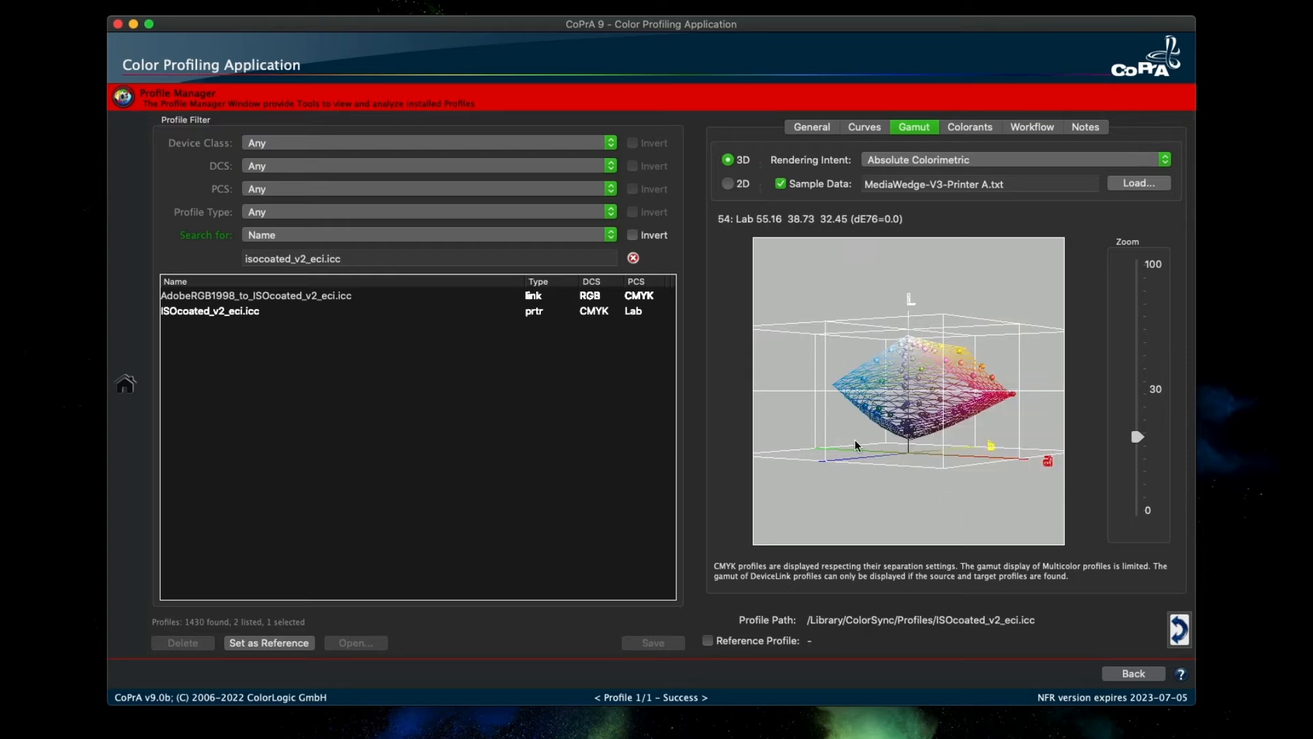
right_click(964, 433)
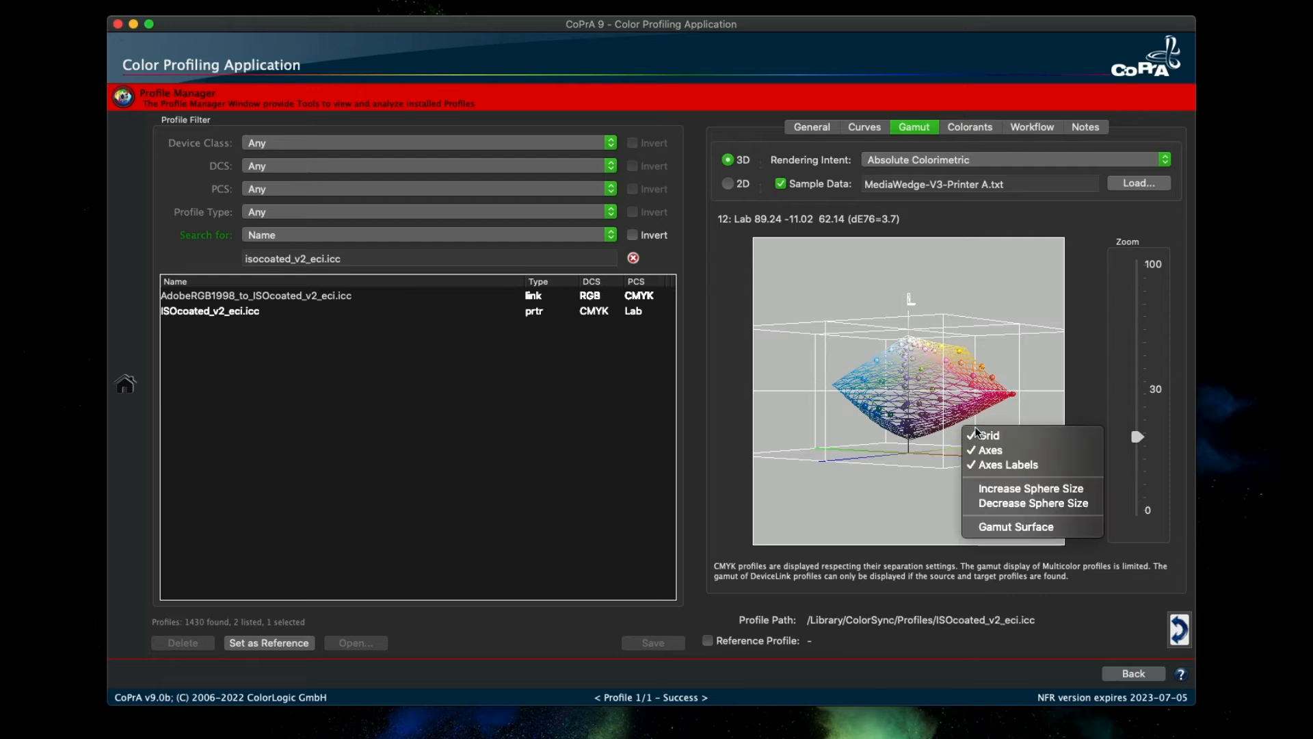
left_click(1029, 535)
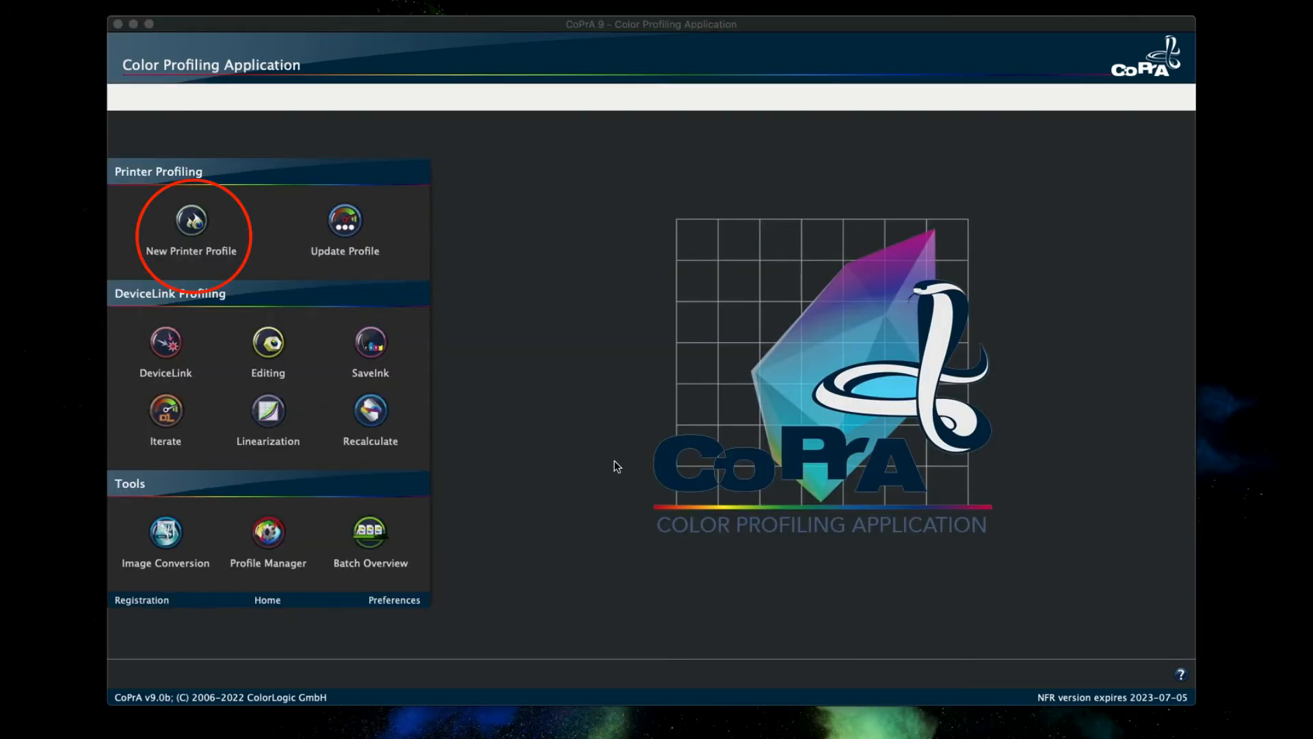
Start a new printer profile from CMYKOGV.txt with the Default - Multicolor setting and open that setting for customization.
left_click(191, 220)
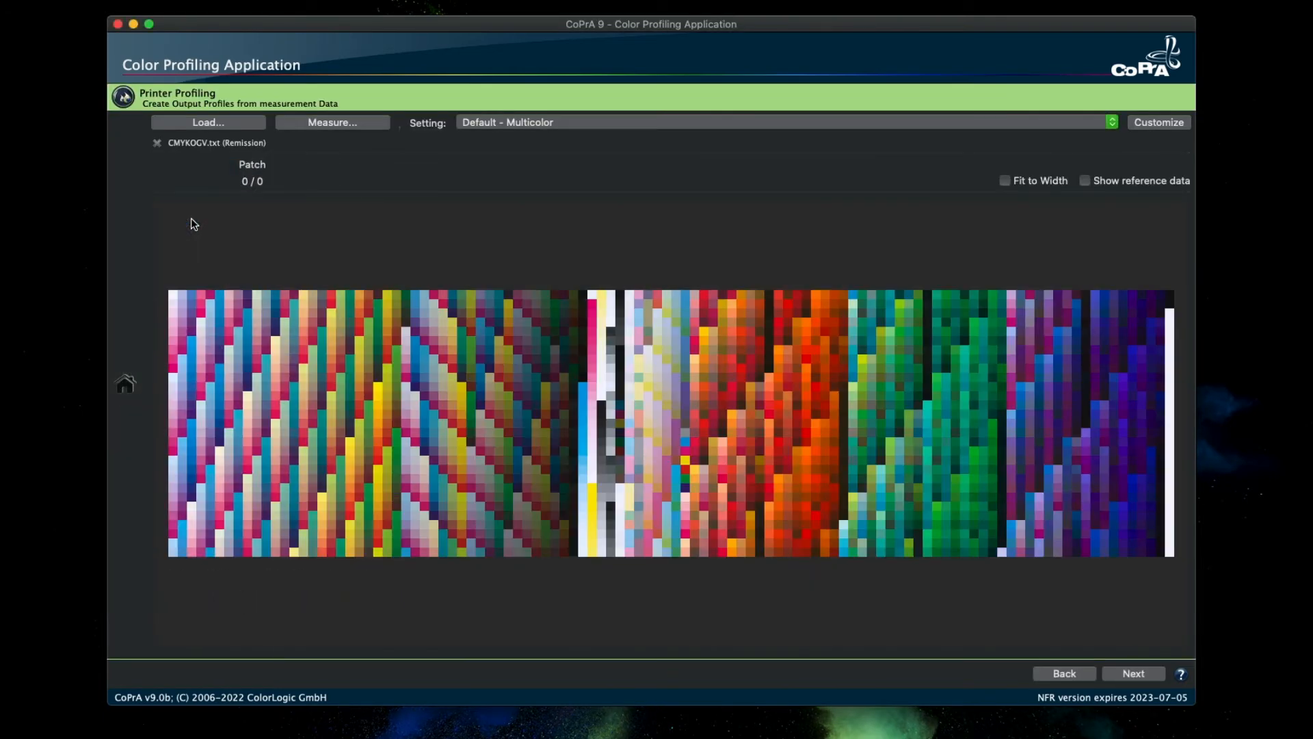
left_click(1159, 122)
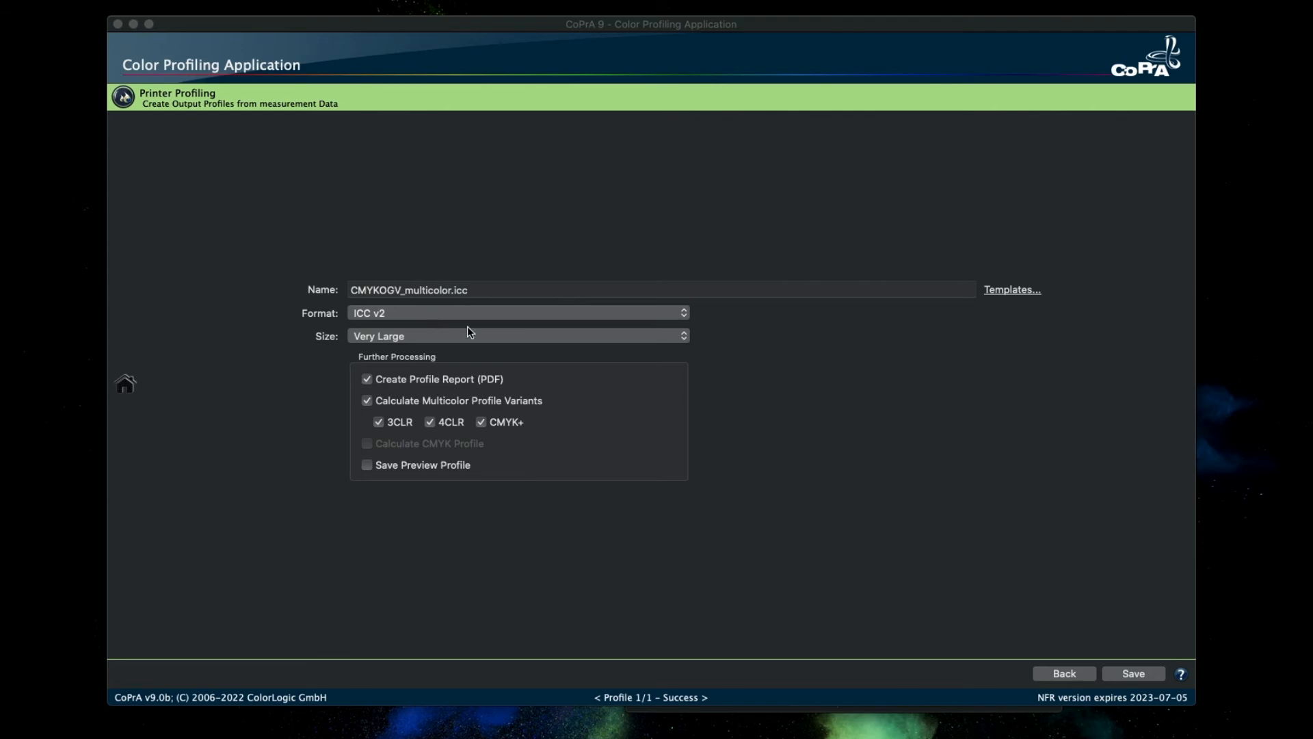
Review the 3CLR, 4CLR and CMYK+ multicolor profile variant options for CMYKOGV_multicolor.icc.
left_click(412, 419)
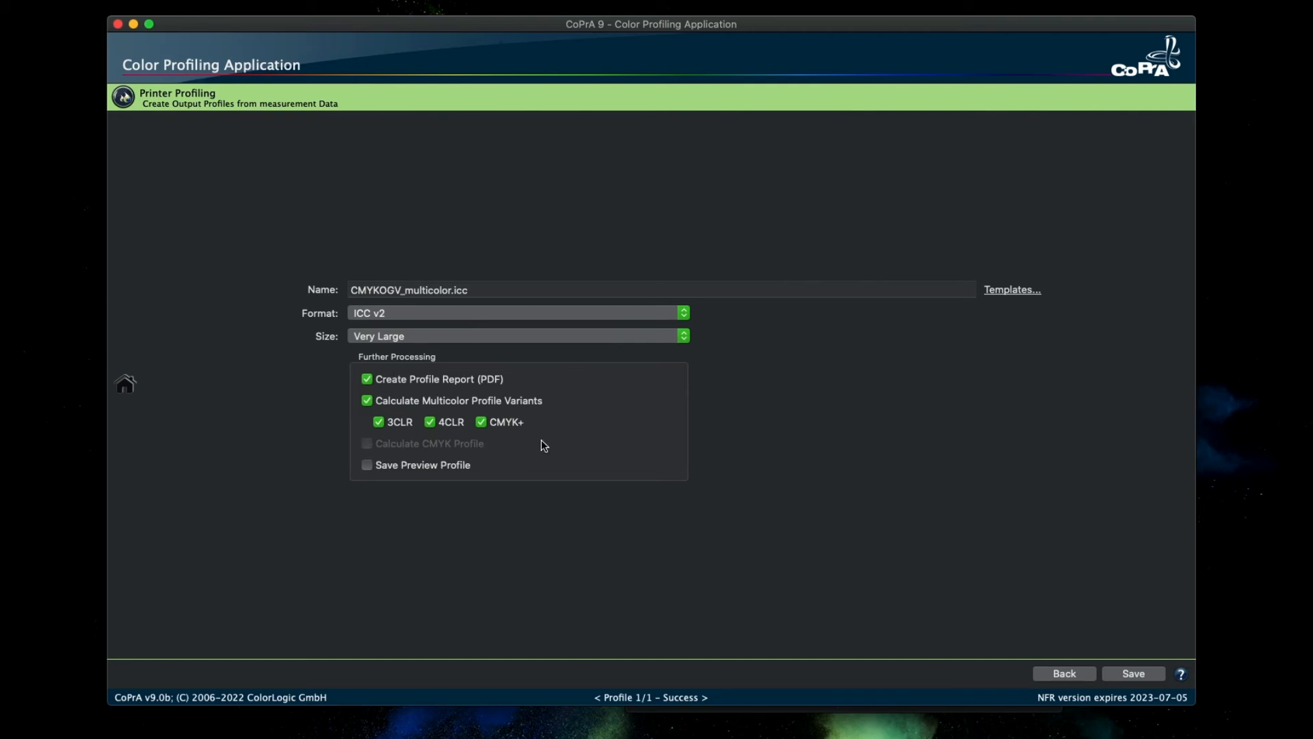
left_click(380, 422)
left_click(431, 423)
left_click(431, 423)
left_click(484, 423)
left_click(398, 427)
left_click(496, 427)
left_click(767, 714)
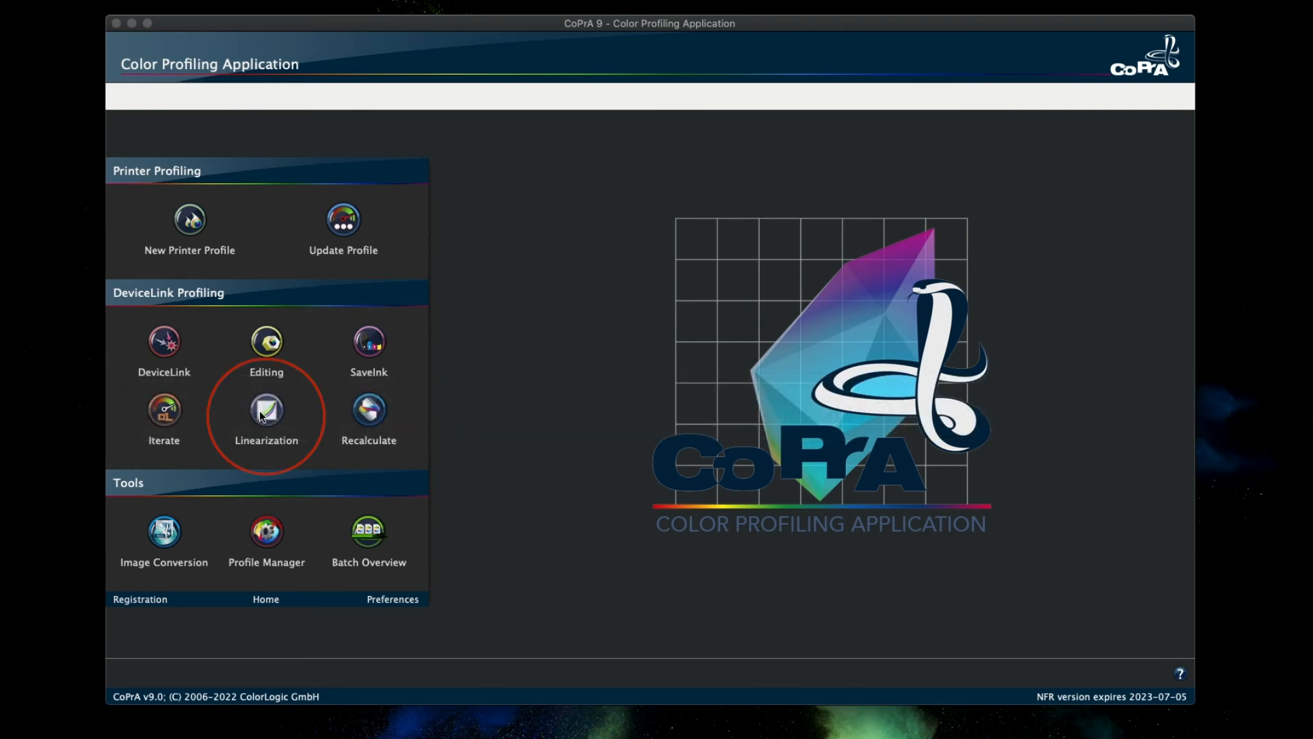
Start a Linearization DeviceLink from CMYKICIM.txt with the Ink Splitting setting and open its customization with the calculated curves.
left_click(262, 415)
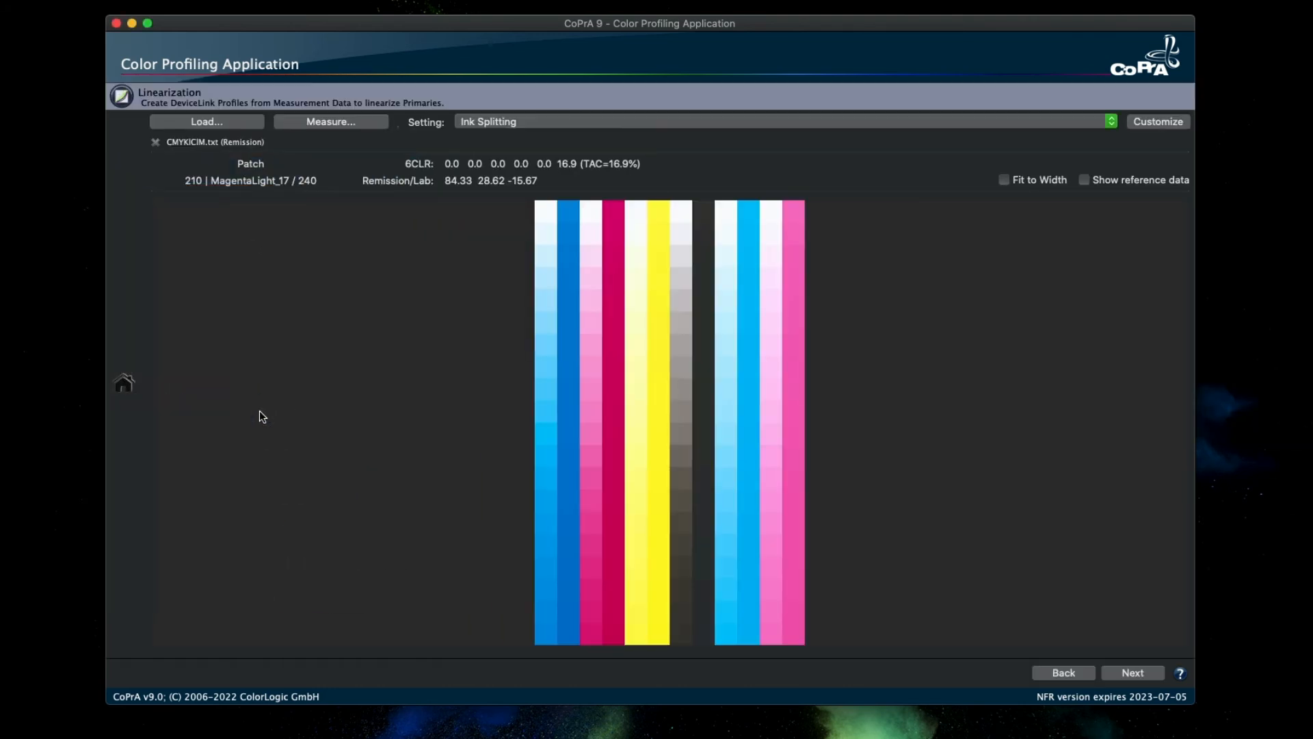
left_click(477, 121)
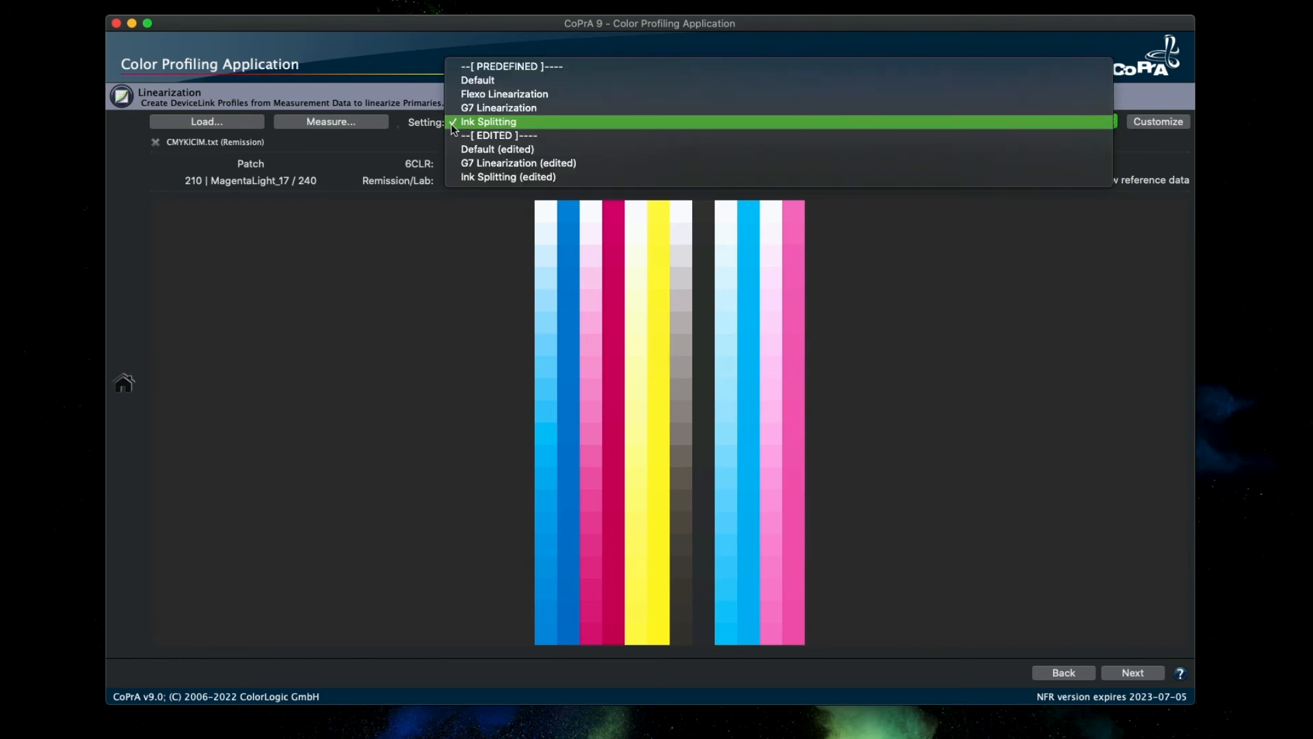
left_click(399, 161)
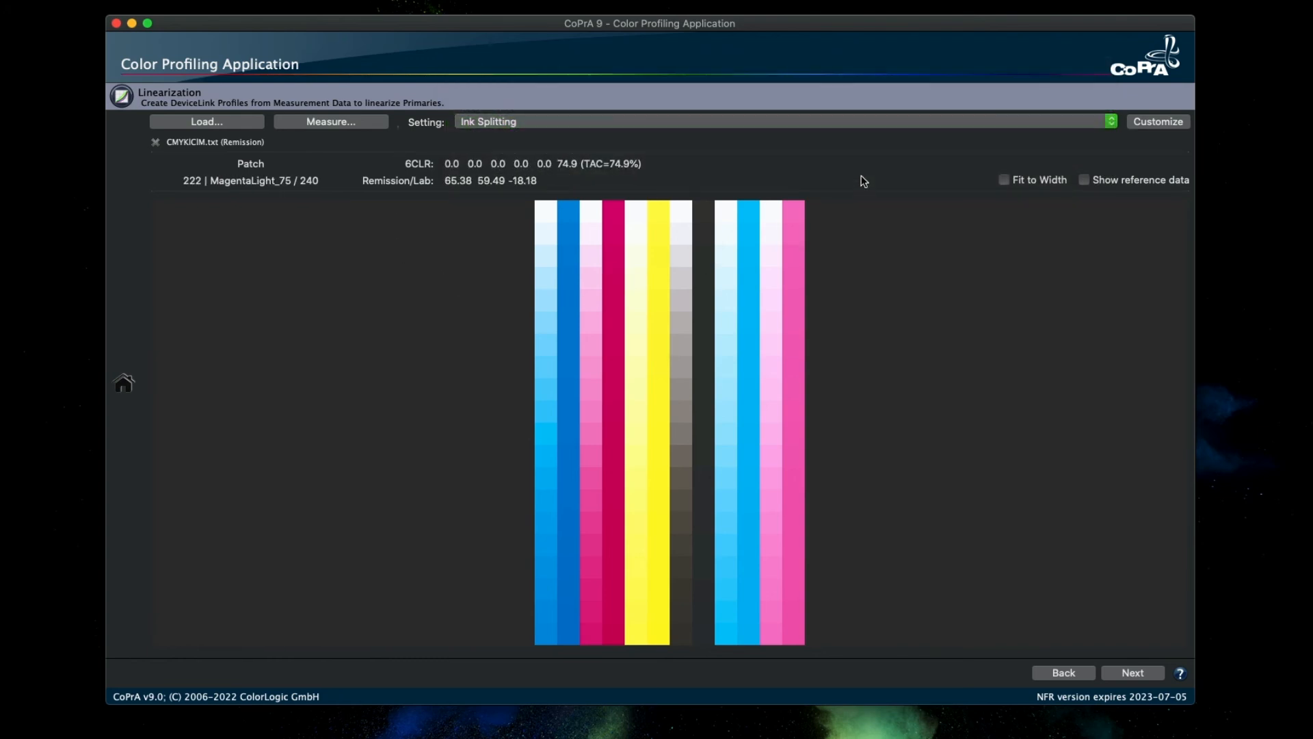
left_click(1156, 122)
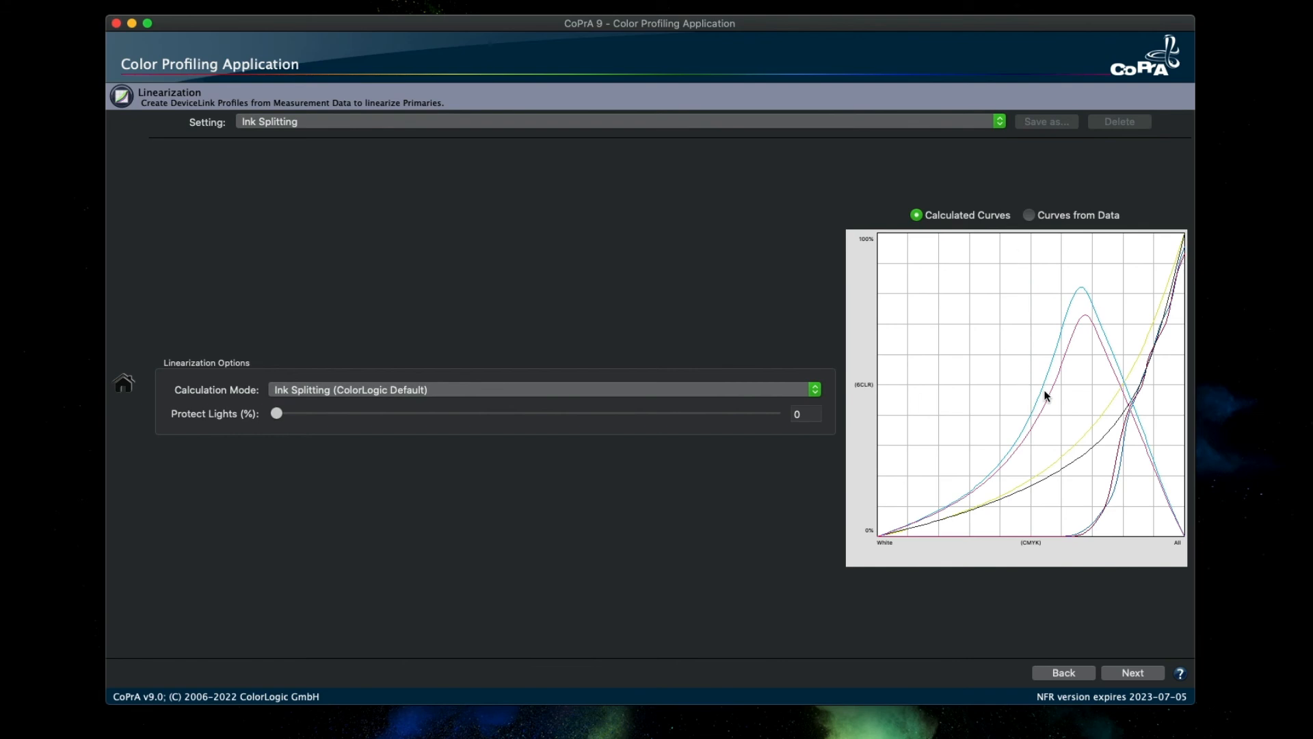